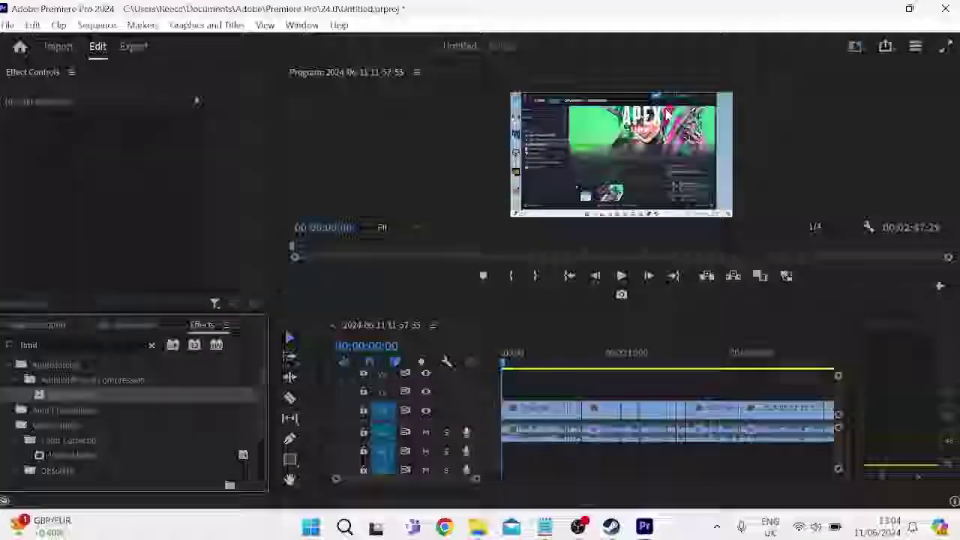
- Minimise Premiere Pro with Win+D so the Windows desktop is visible
key("super+d")
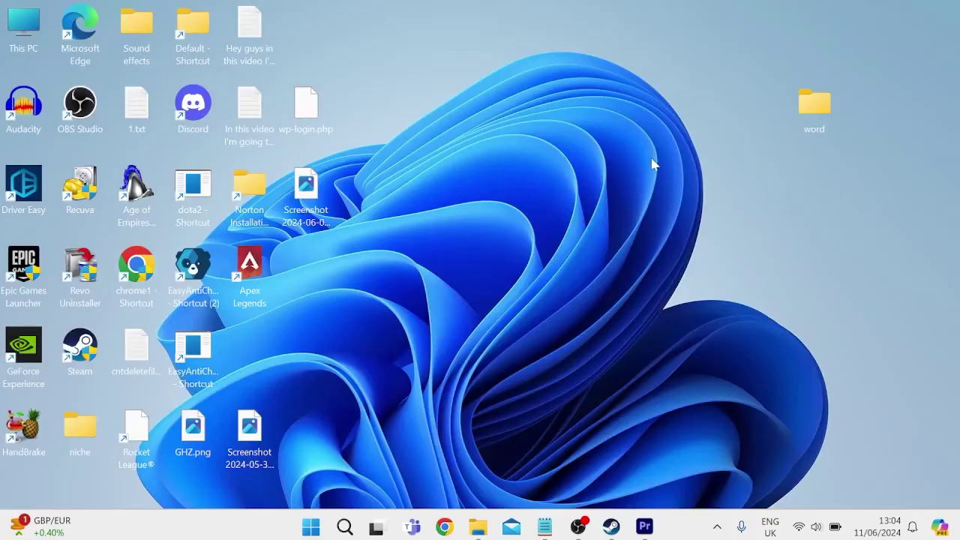
- Restore the project and delete unused files in Preferences > Media Cache
left_click(644, 527)
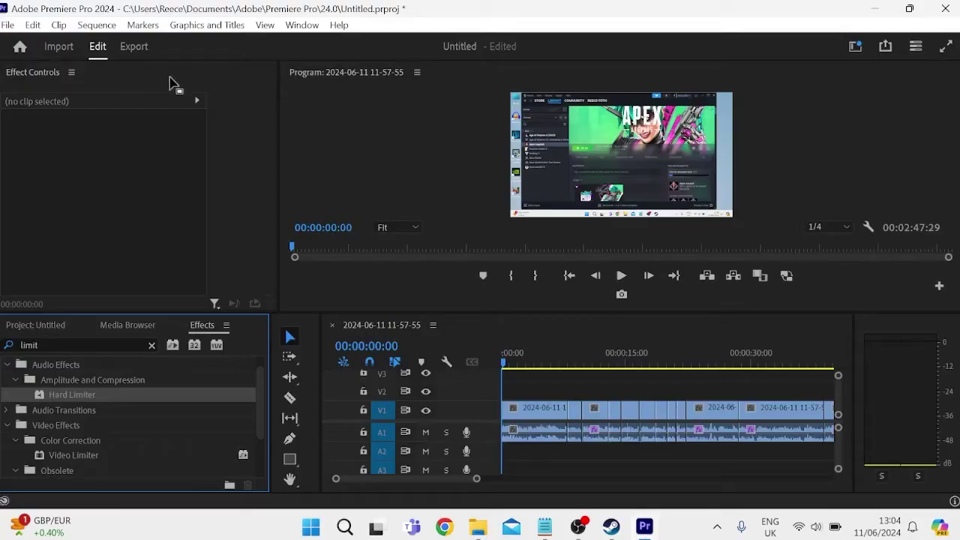
left_click(41, 26)
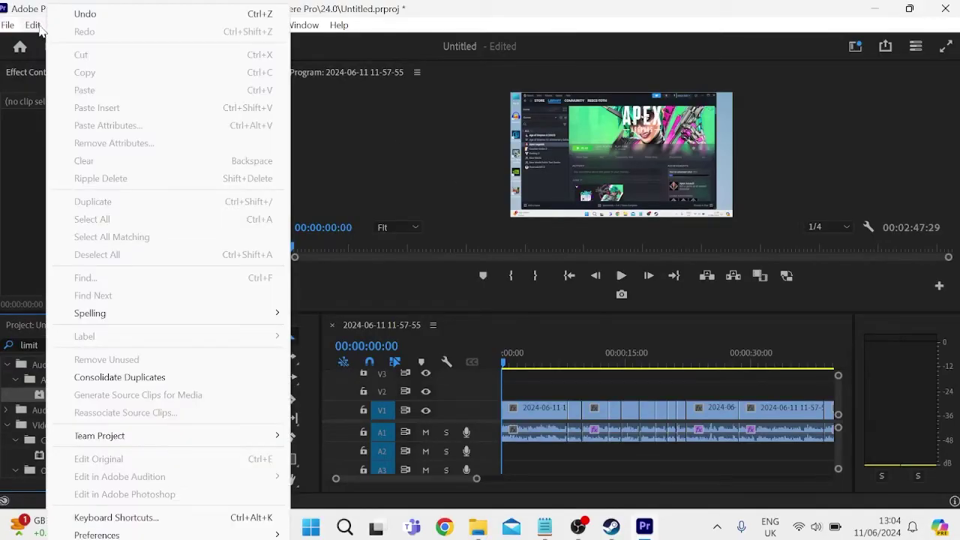
mouse_move(113, 534)
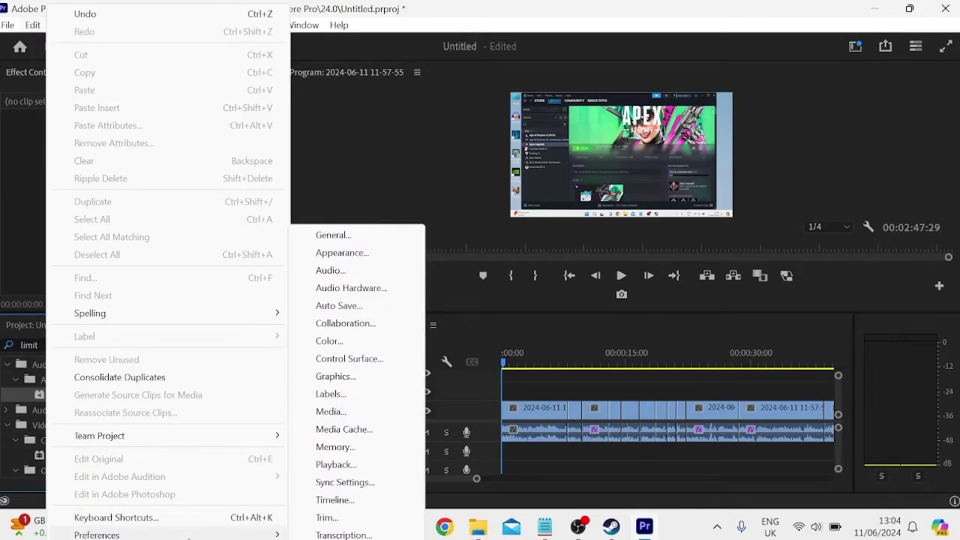
left_click(366, 430)
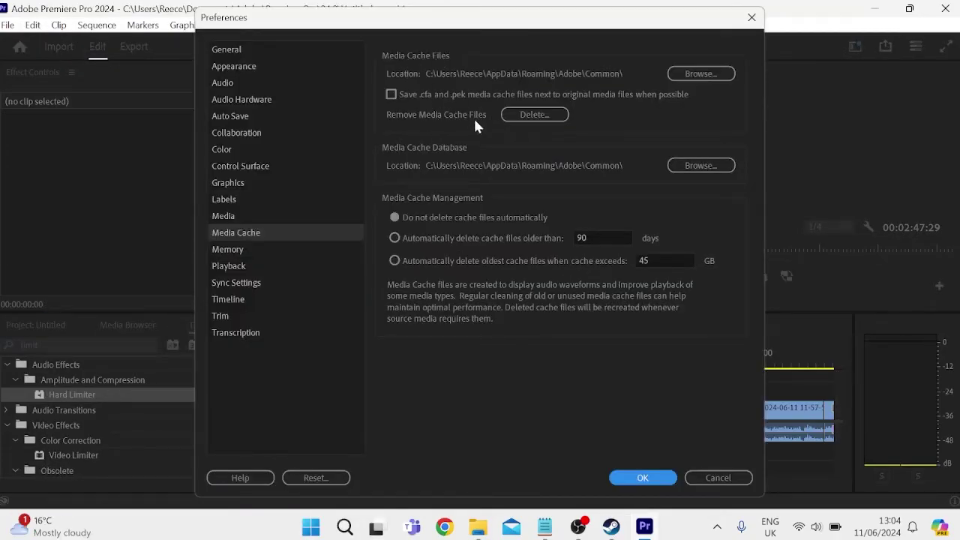
left_click(533, 116)
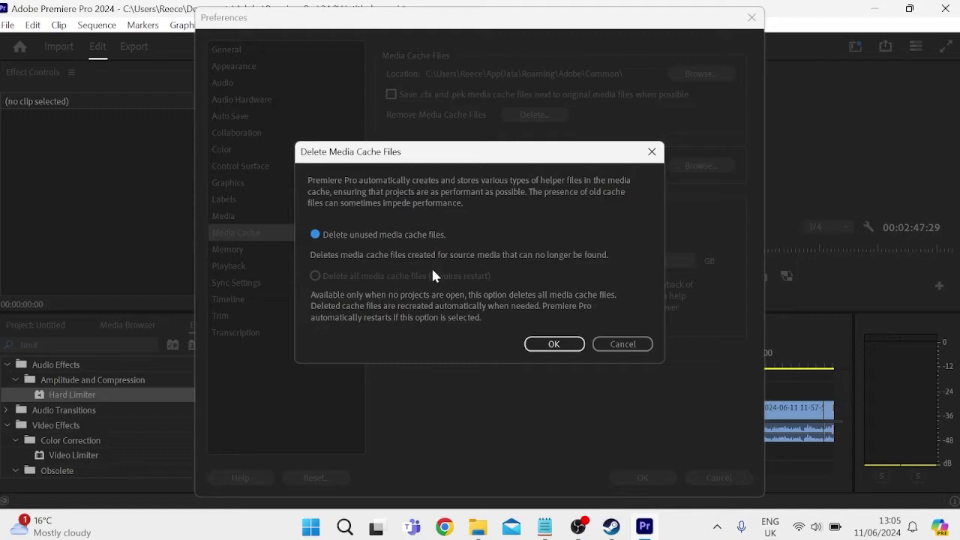
left_click(552, 345)
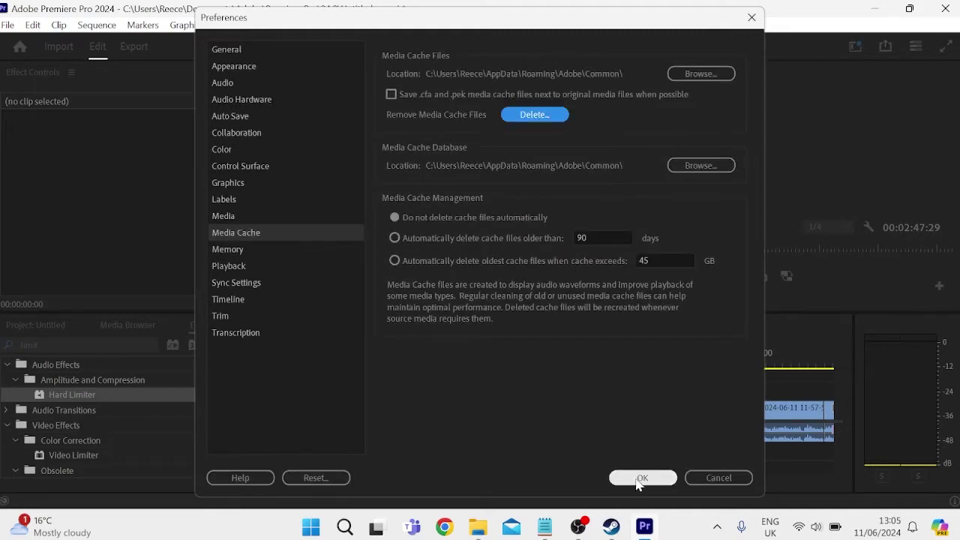
- Close Preferences and switch the project renderer to Mercury Playback Engine Software Only
left_click(639, 478)
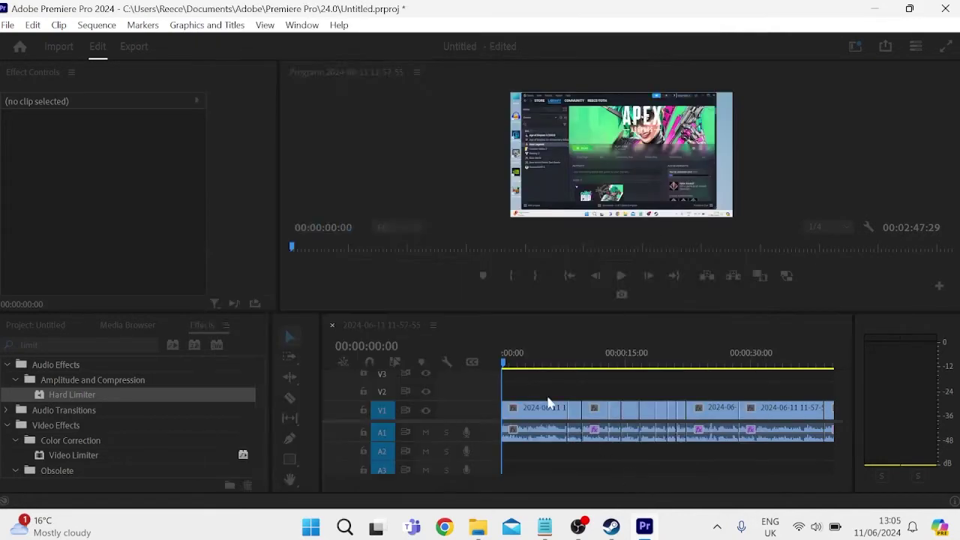
left_click(8, 26)
scroll(155, 367, "down", 2)
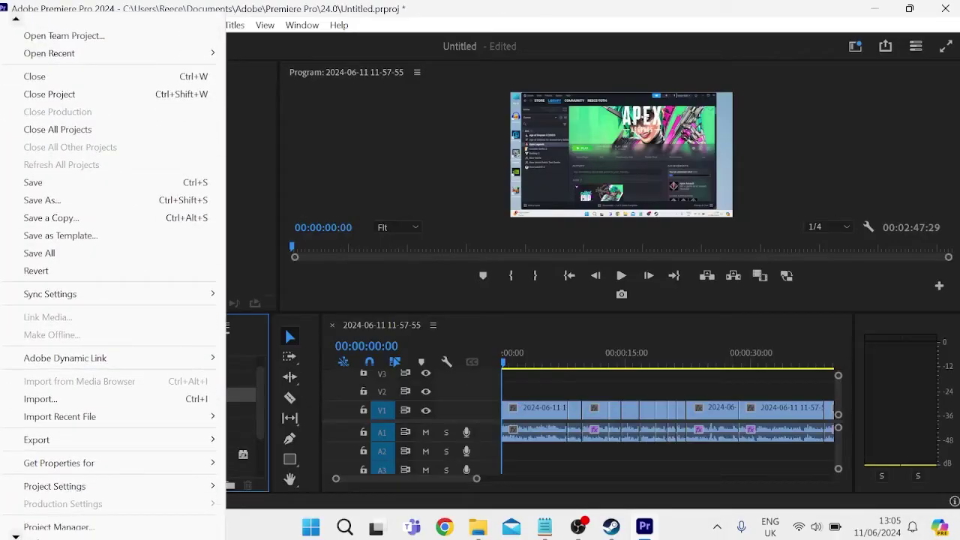
scroll(128, 457, "down", 1)
mouse_move(128, 457)
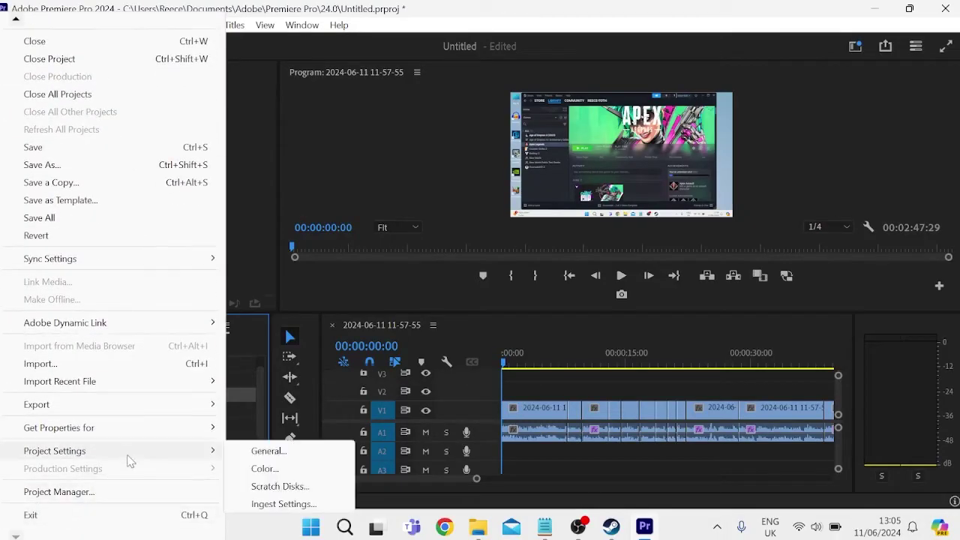
left_click(259, 451)
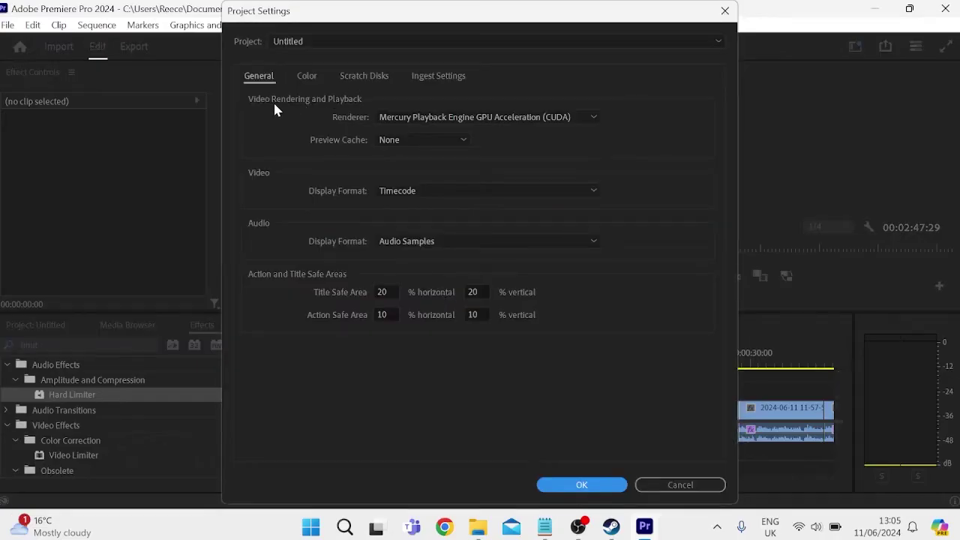
left_click(474, 120)
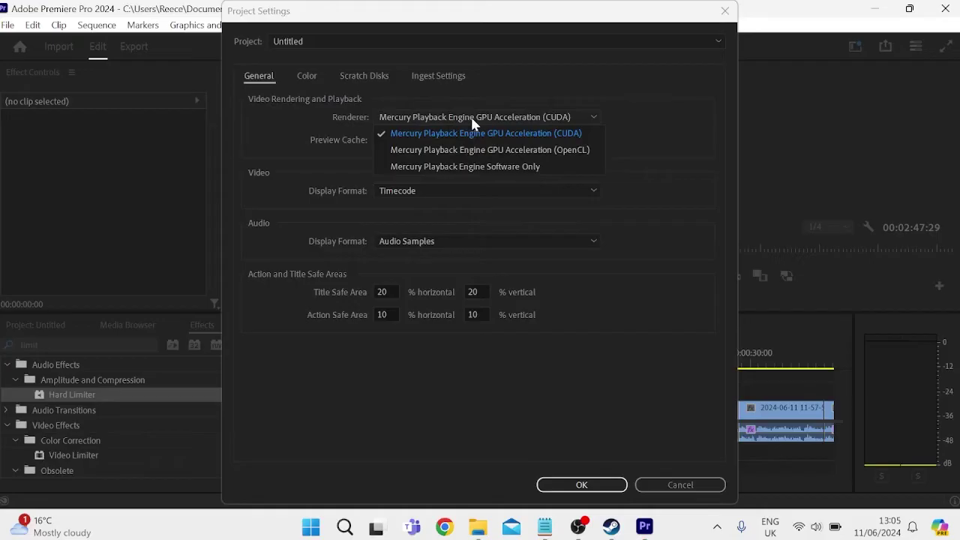
left_click(480, 168)
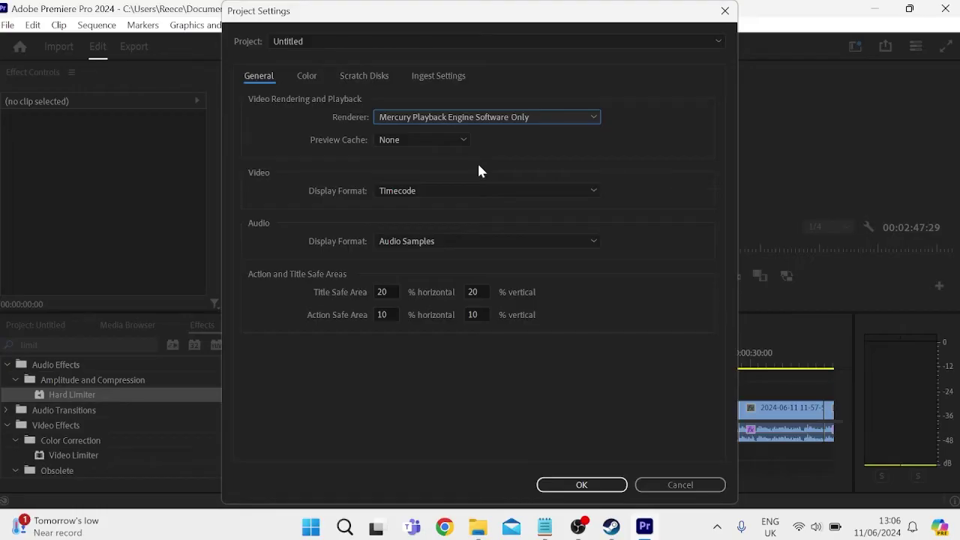
left_click(592, 489)
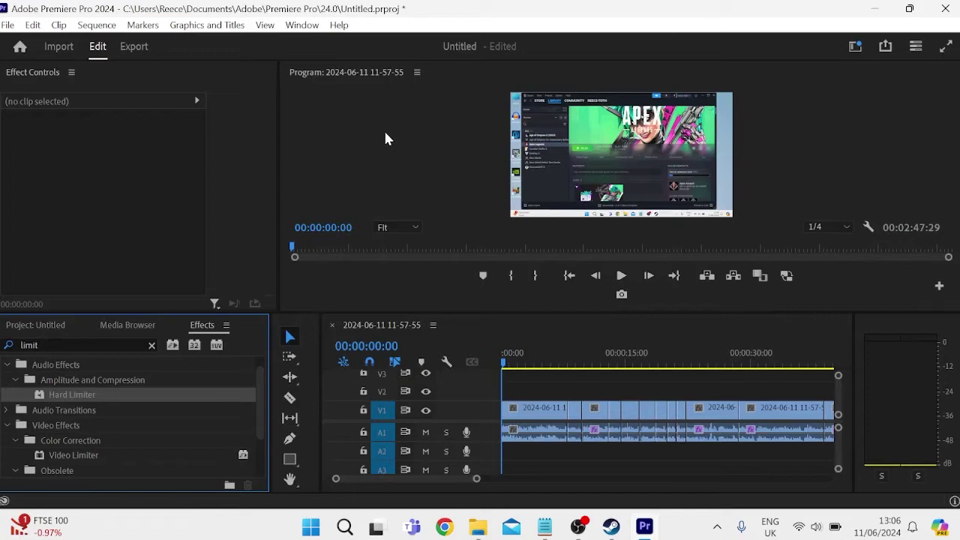
- In Memory preferences, reserve 3 GB RAM for other applications, leaving 20 GB for Premiere
left_click(32, 24)
mouse_move(188, 534)
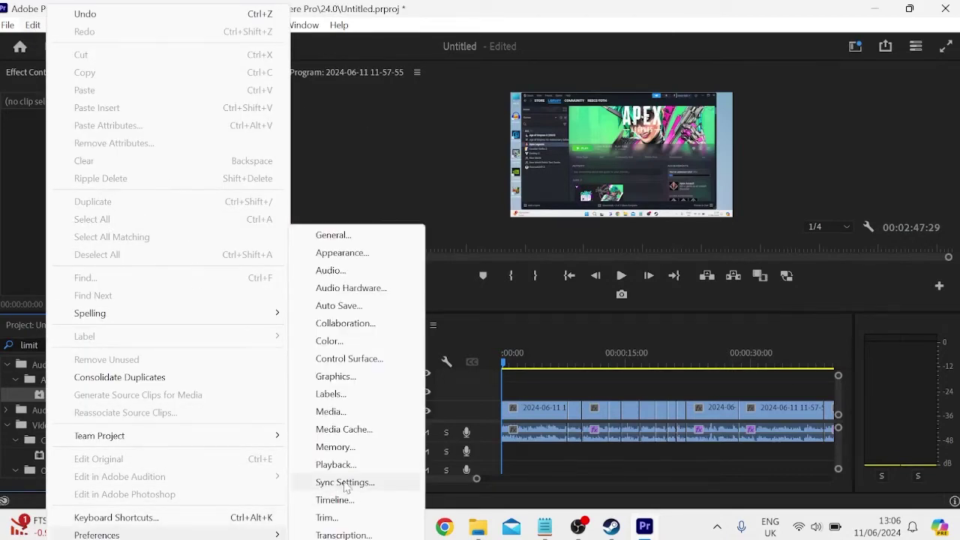
left_click(362, 450)
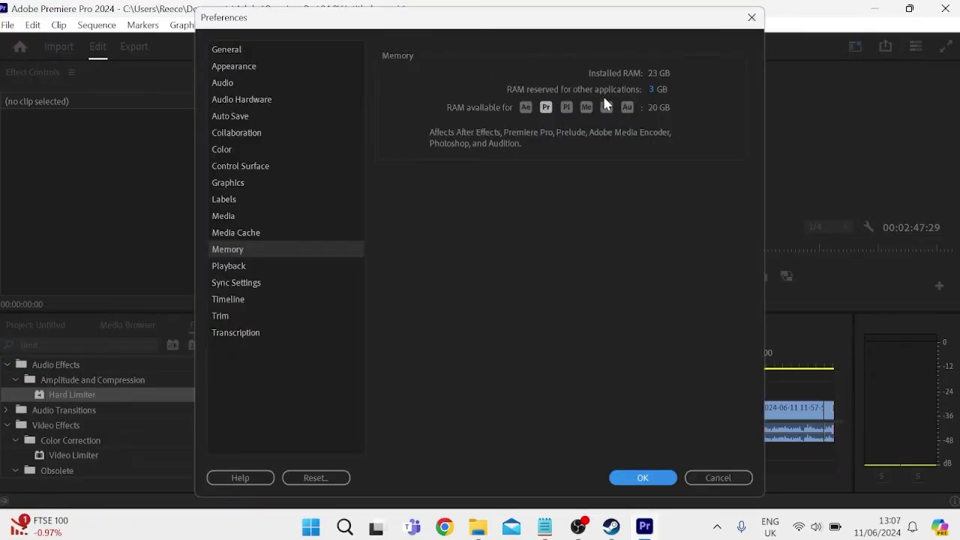
left_click(650, 89)
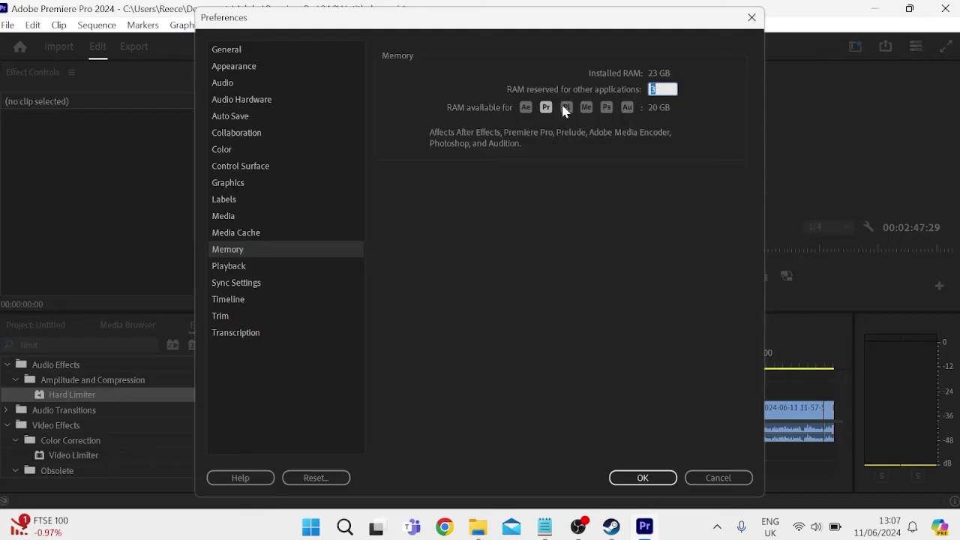
left_click(671, 89)
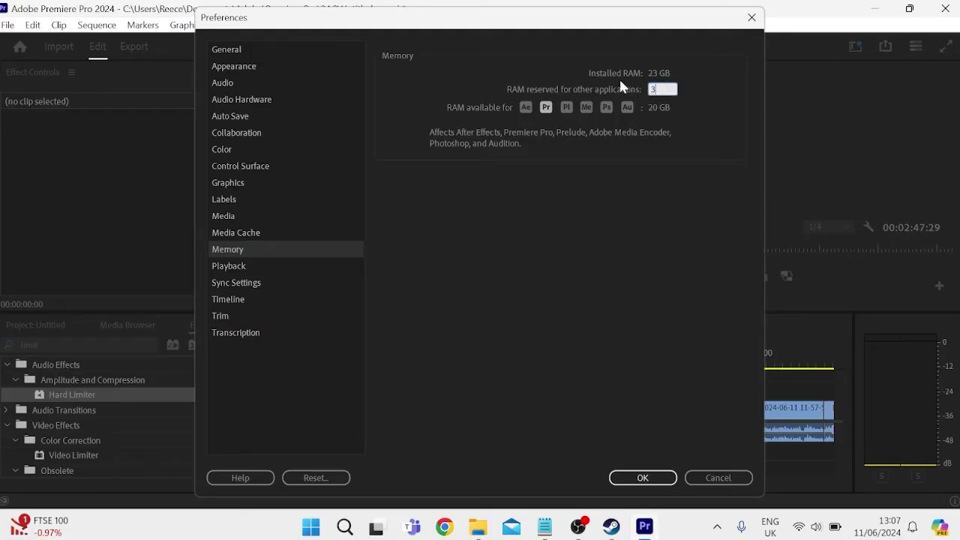
left_click(658, 90)
left_click(643, 480)
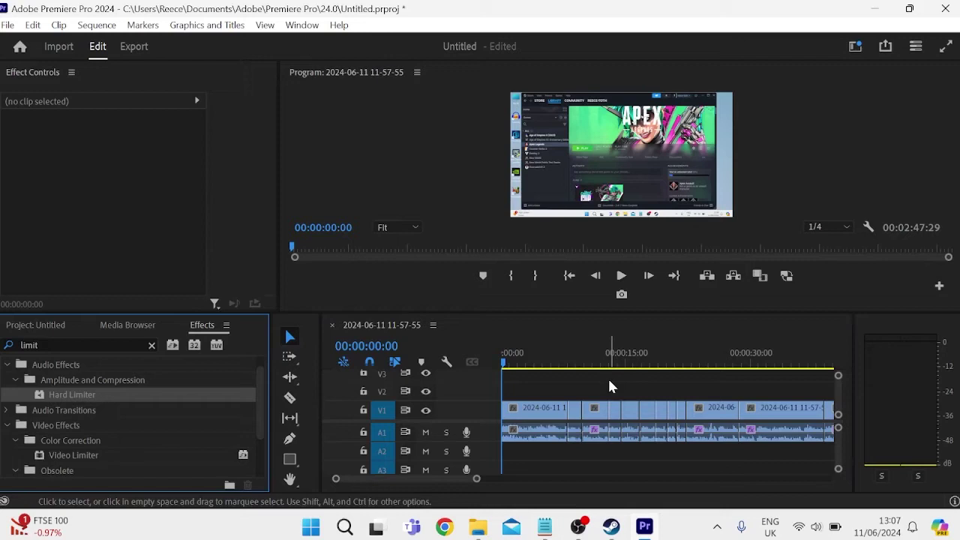
- Apply the Warp Stabilizer effect to the first clip on V1
left_click(598, 376)
left_click(90, 342)
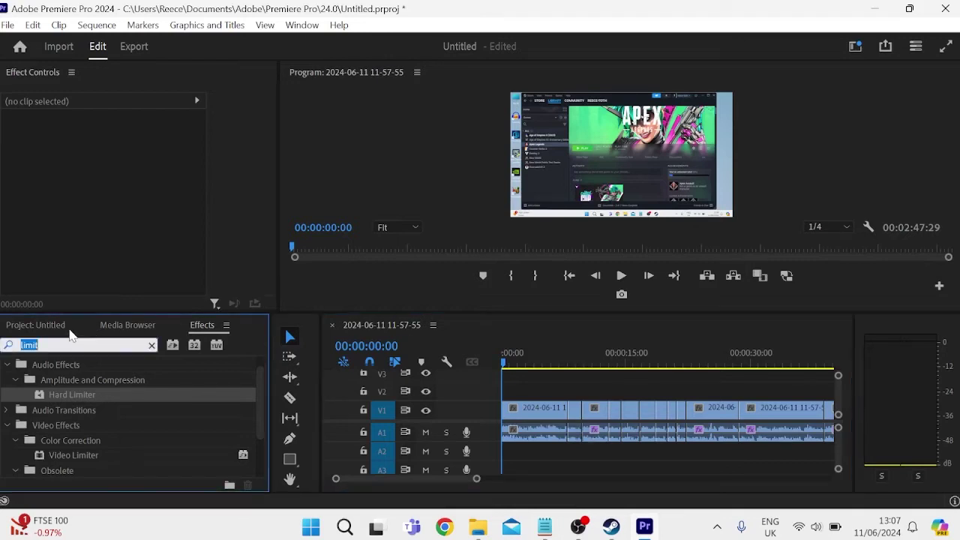
type("war")
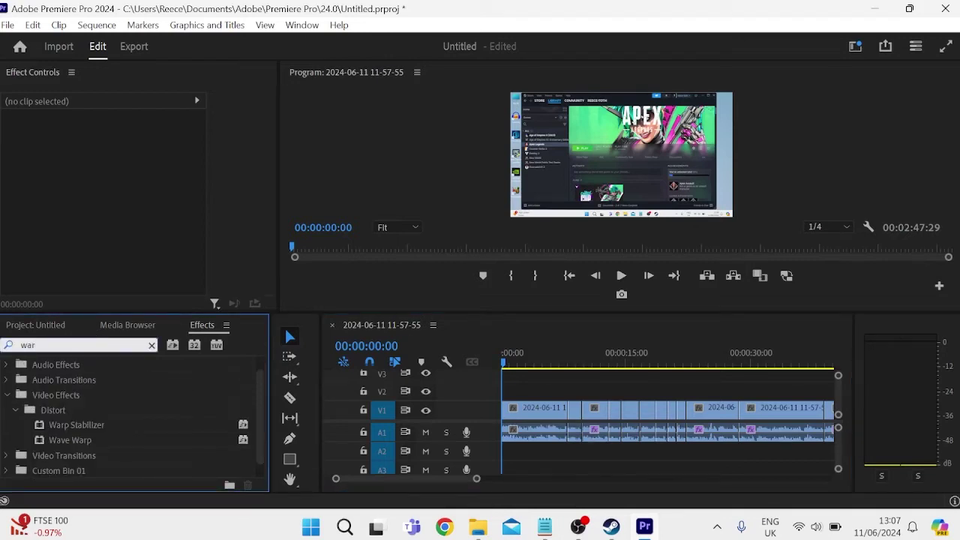
left_click_drag(92, 425, 540, 409)
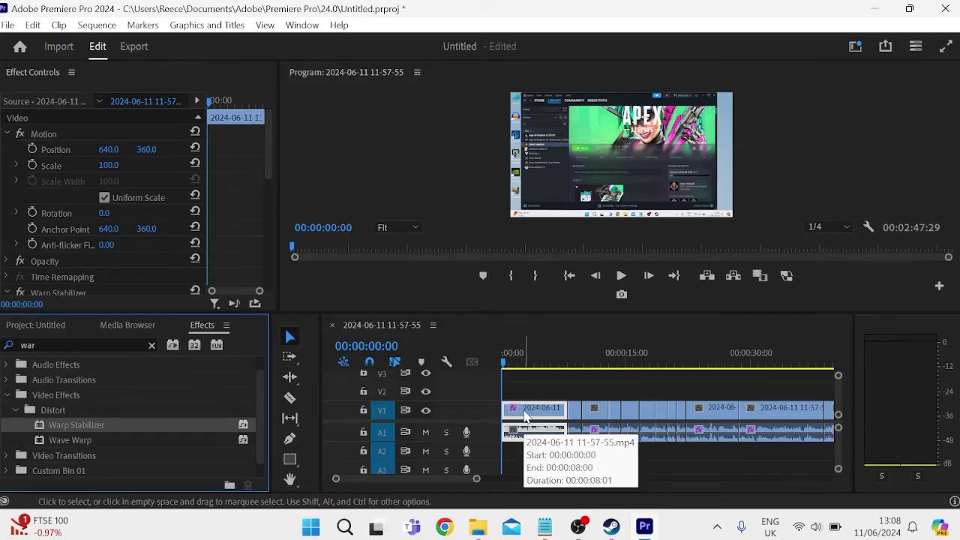
- Nest the first V1 clip as Nested Sequence 01 and quit Premiere Pro
right_click(526, 417)
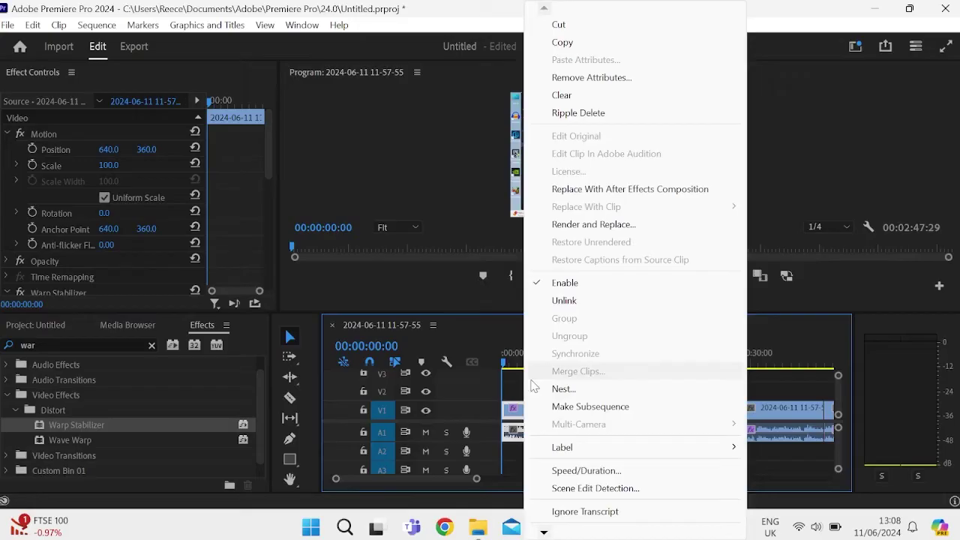
left_click(561, 388)
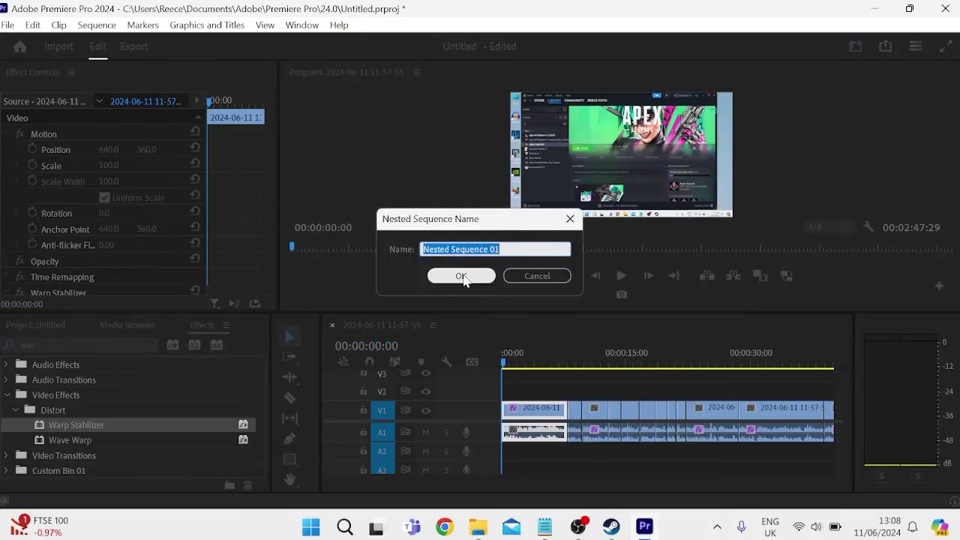
left_click(461, 276)
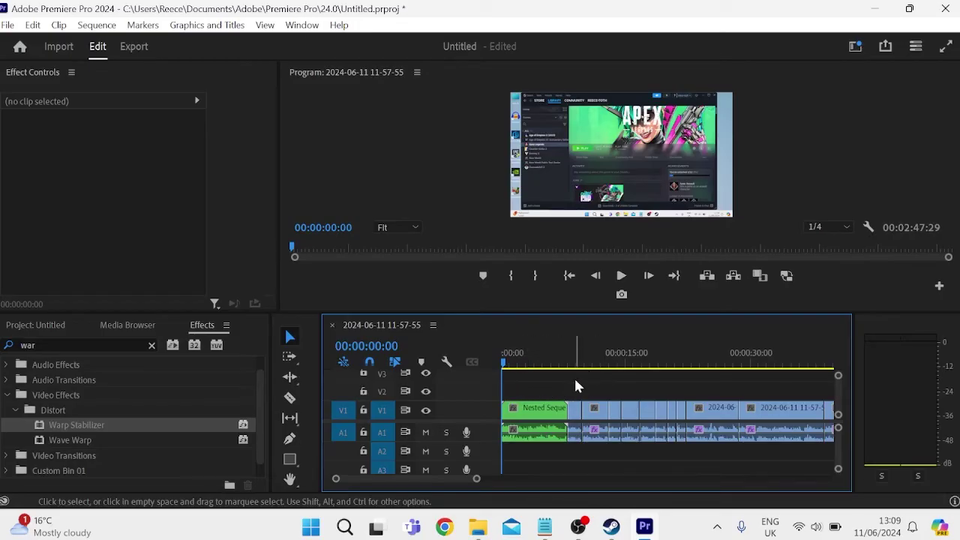
left_click(946, 8)
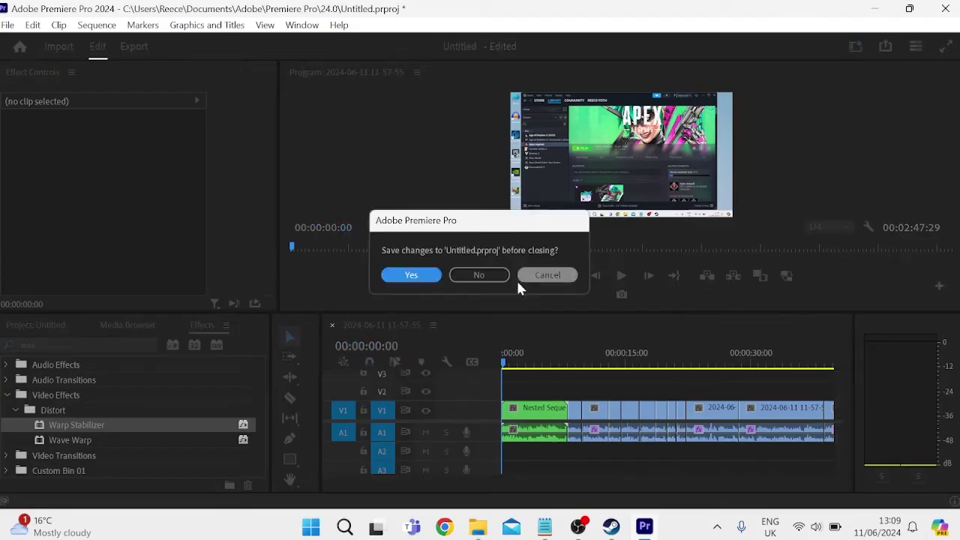
- Close Premiere without saving and launch Task Manager from Start search
left_click(479, 274)
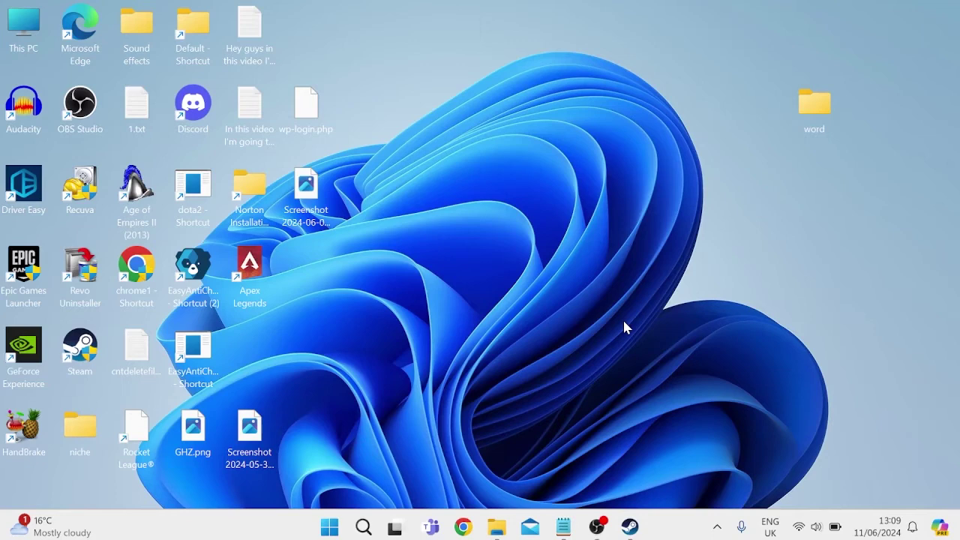
key("super")
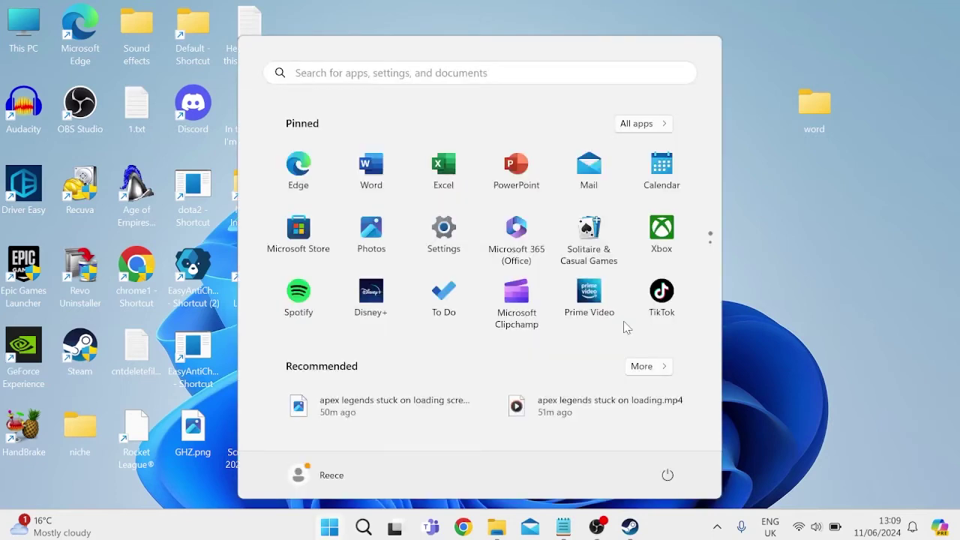
type("task")
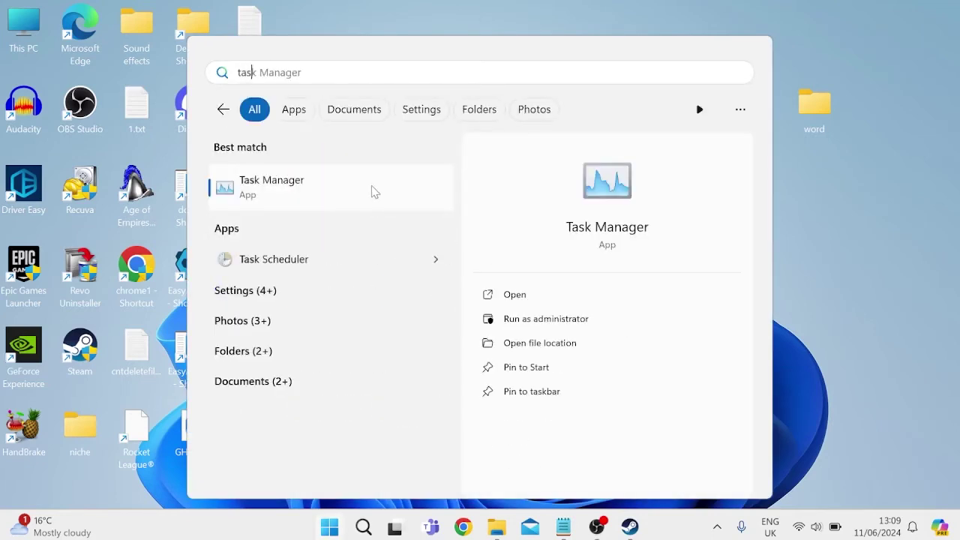
left_click(374, 189)
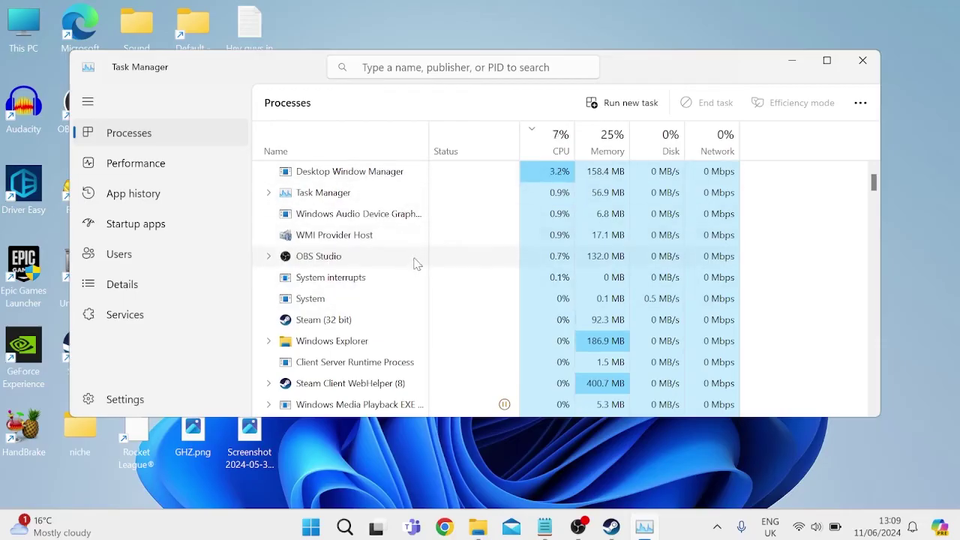
- Sort processes by CPU and end the Steam (32 bit) task
left_click(554, 146)
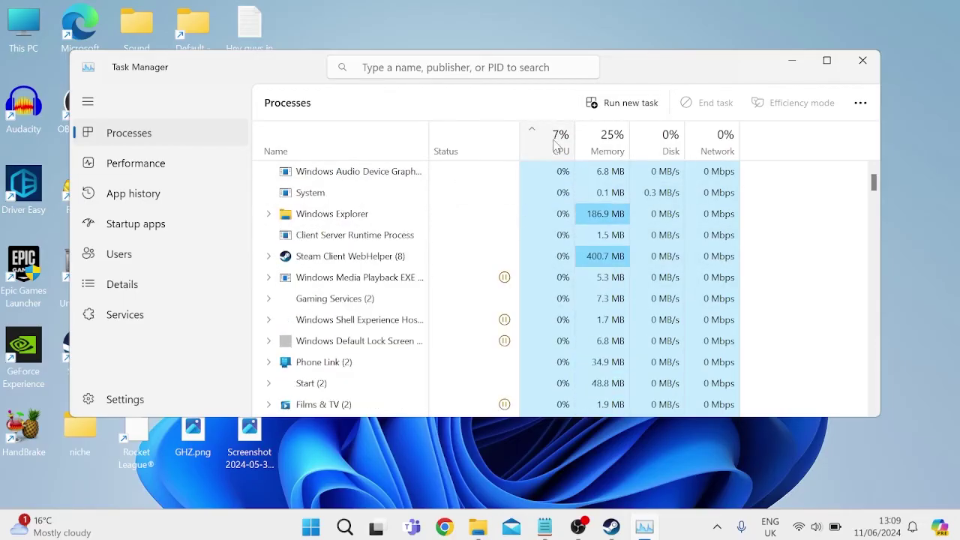
left_click(556, 147)
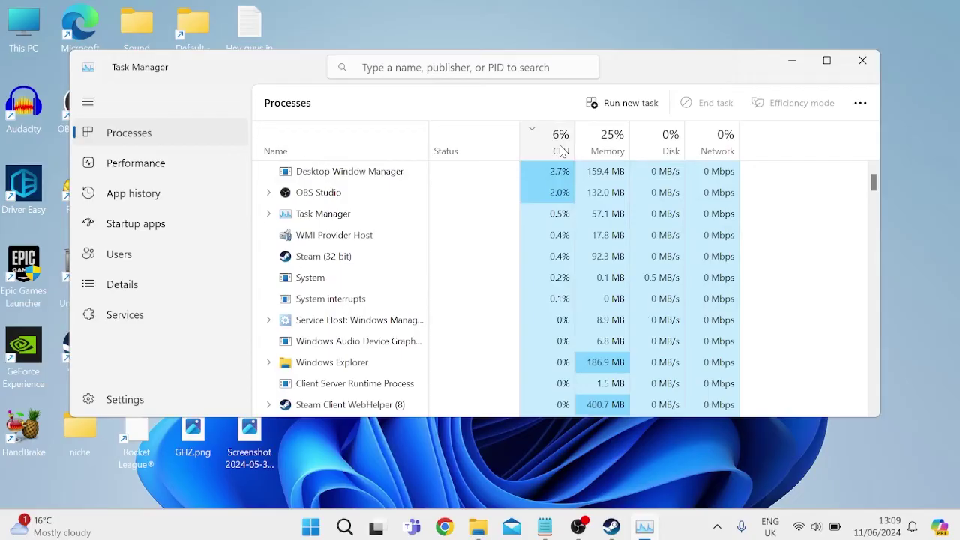
right_click(335, 300)
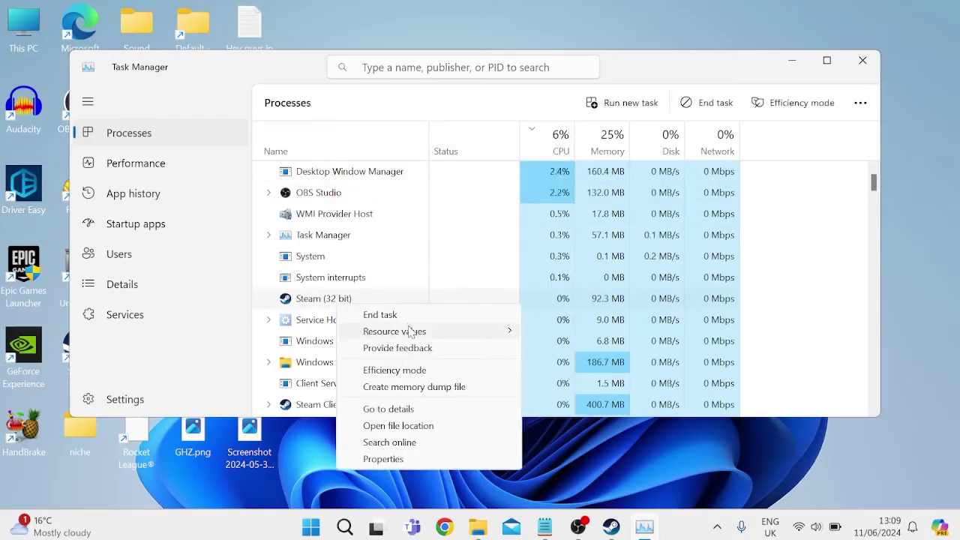
left_click(380, 315)
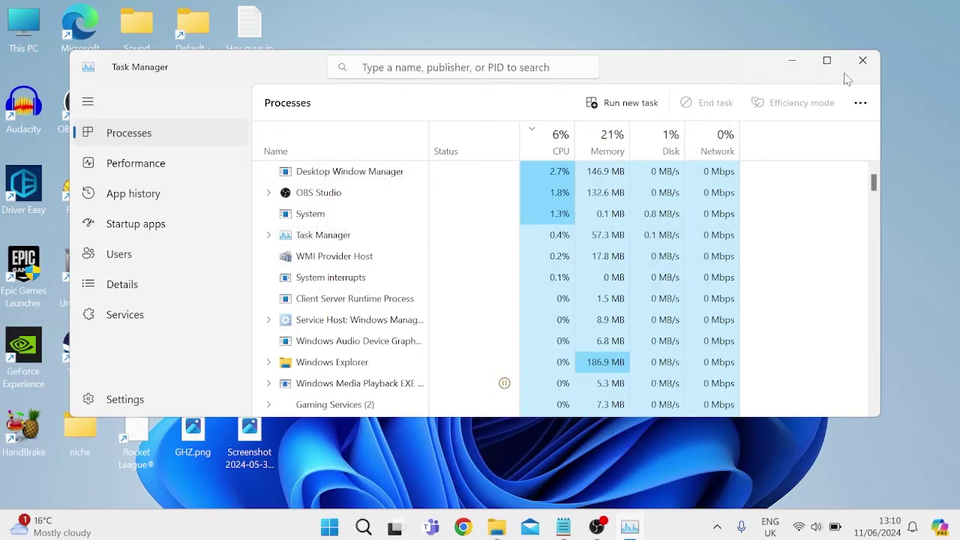
- Close Task Manager, open Adobe Creative Cloud and start the Premiere Pro 24.4.1 update
left_click(864, 61)
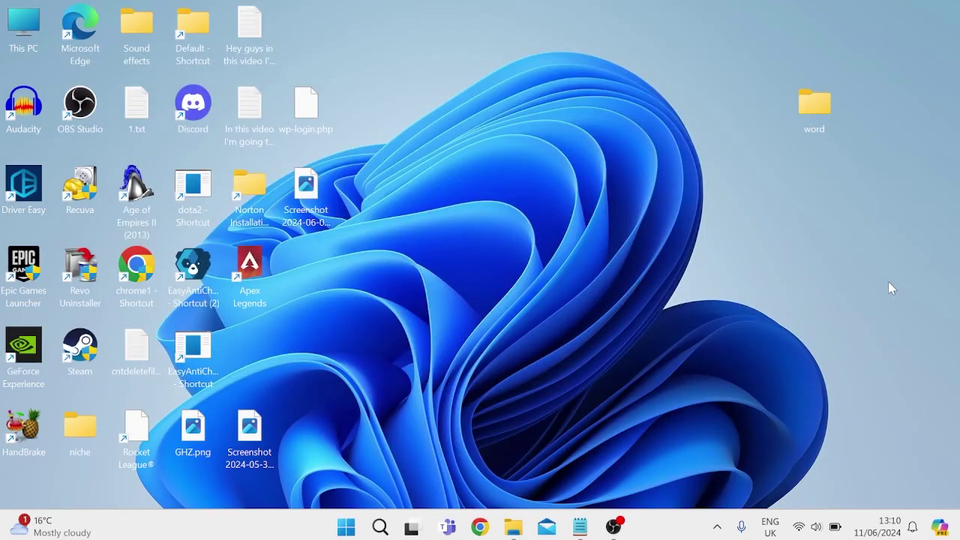
key("super")
type("adobe ")
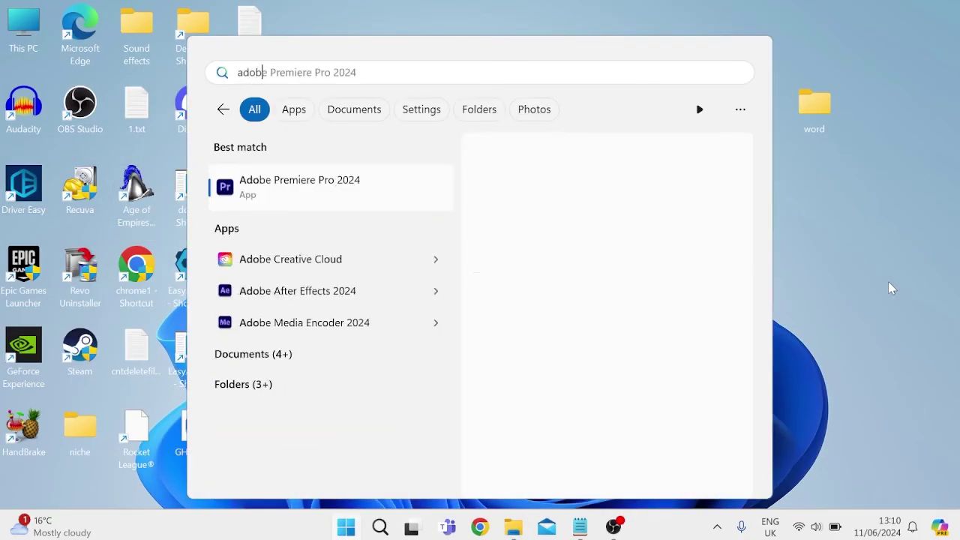
type("c")
left_click(355, 193)
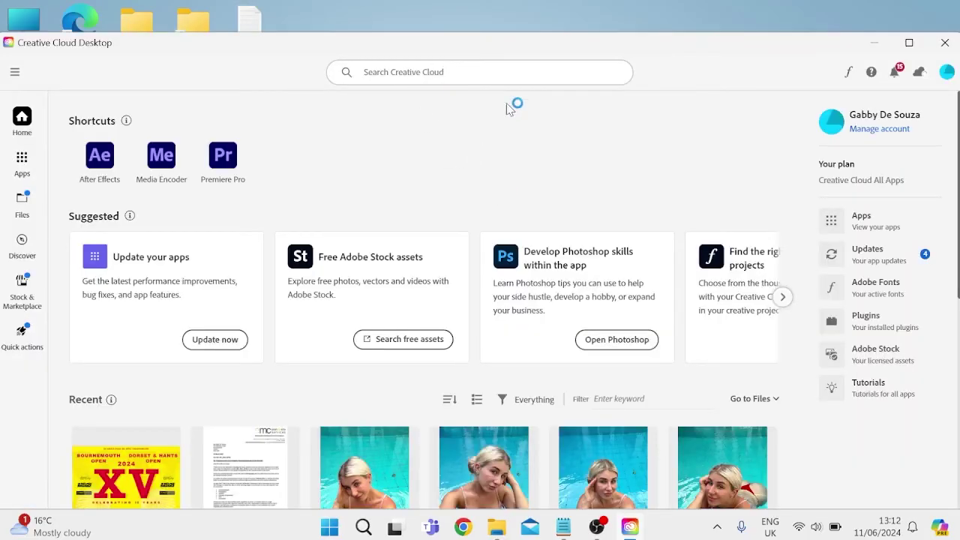
left_click(872, 253)
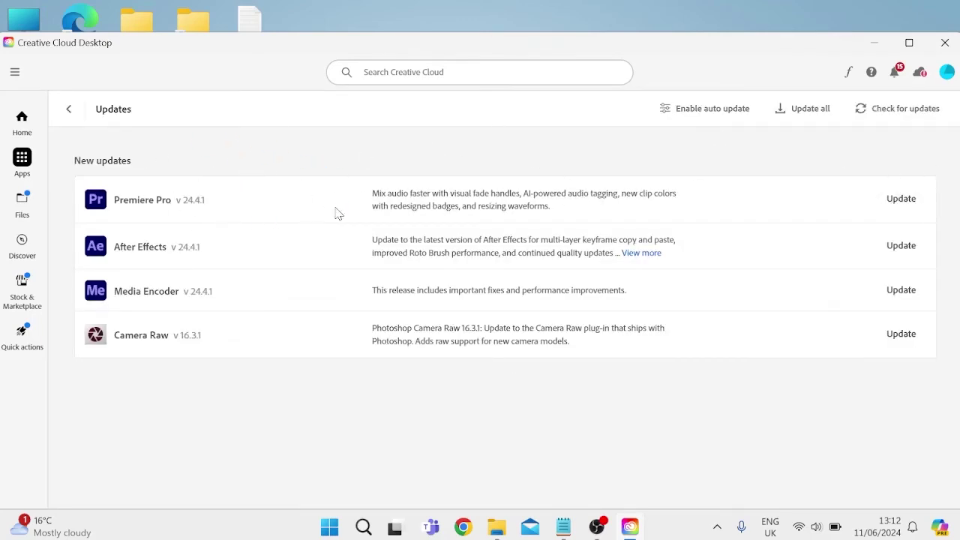
left_click(896, 201)
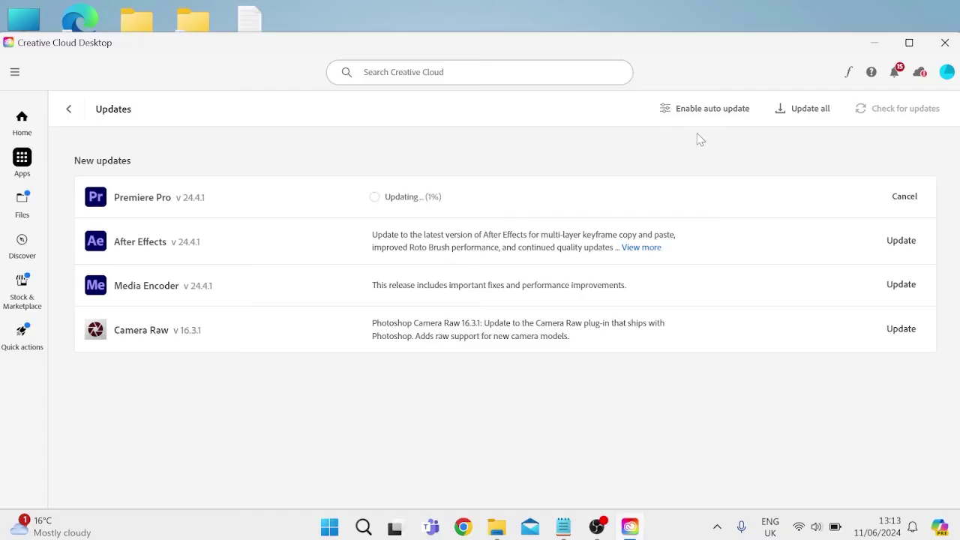
left_click(874, 44)
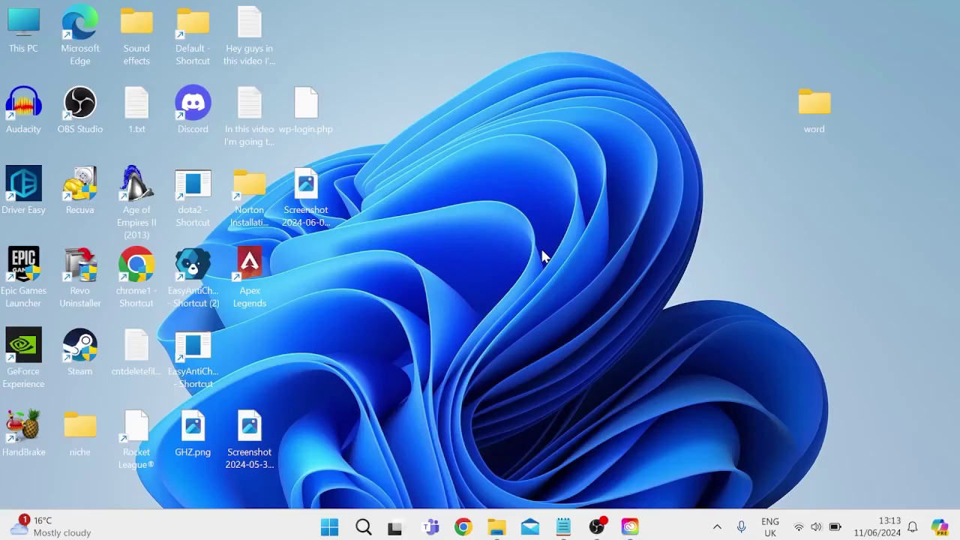
key("super")
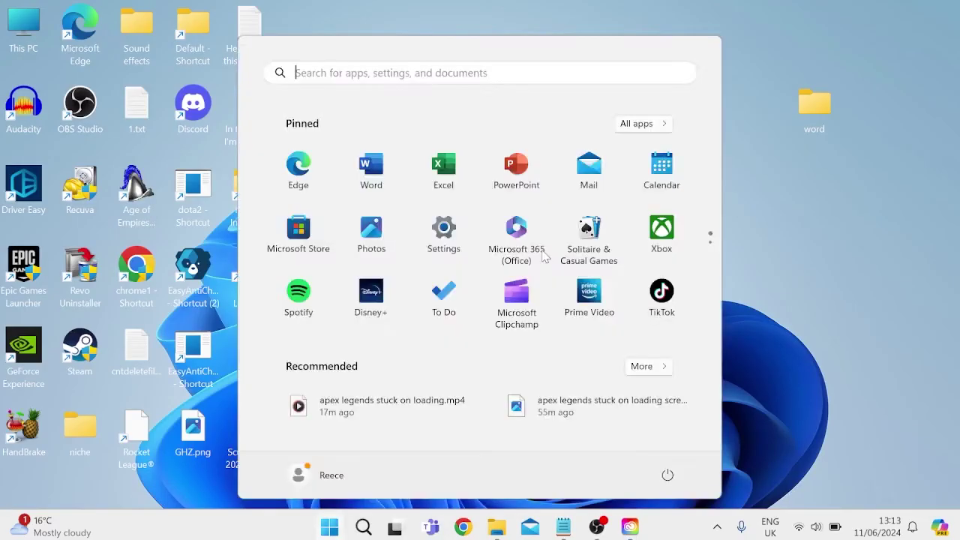
type("device manager")
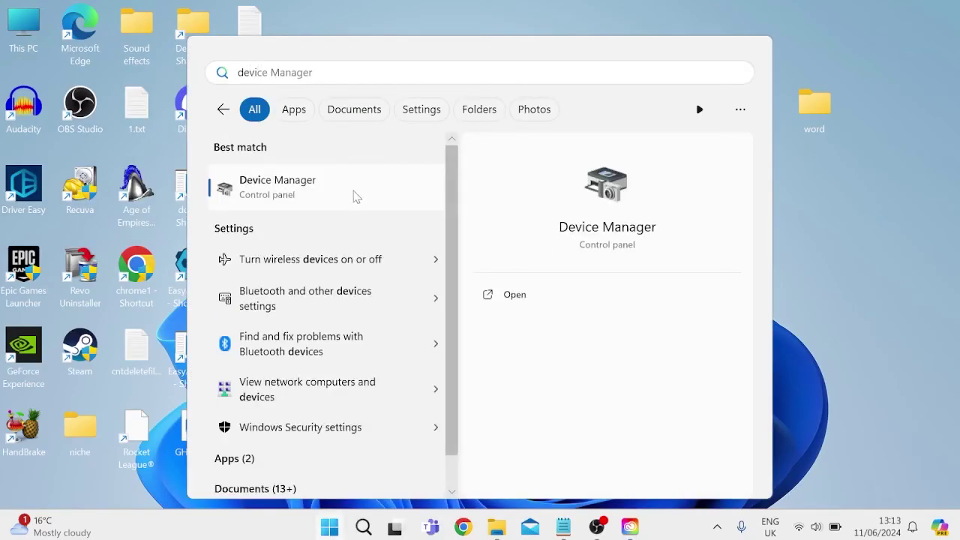
left_click(354, 194)
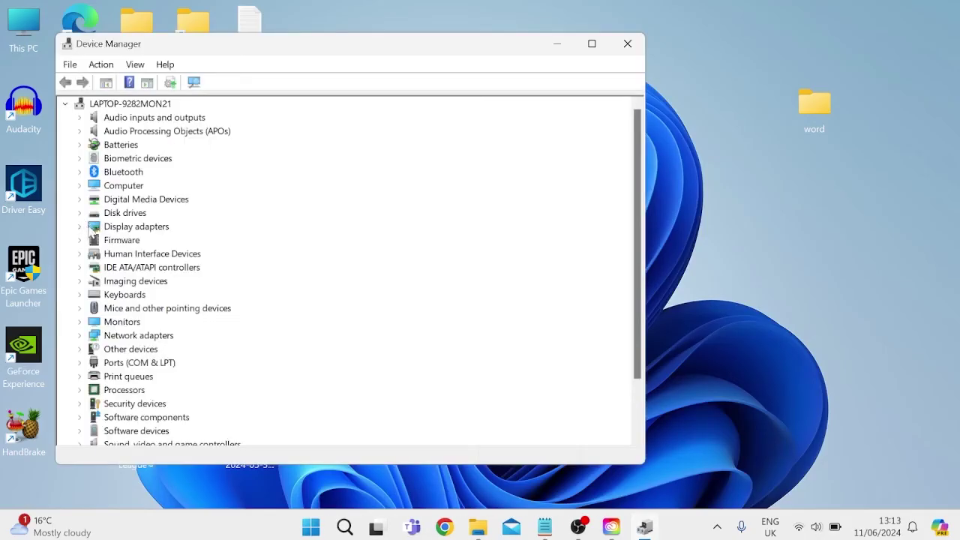
left_click(79, 228)
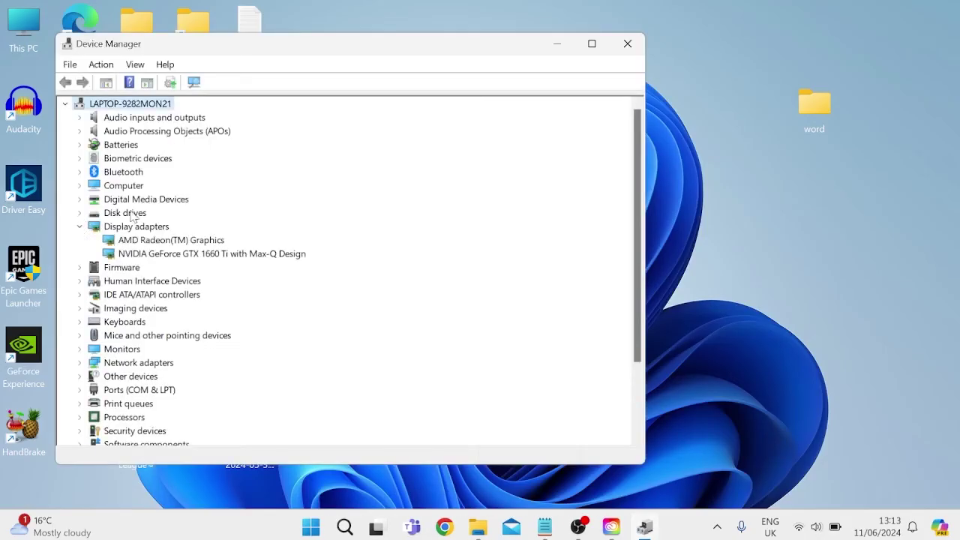
left_click(201, 255)
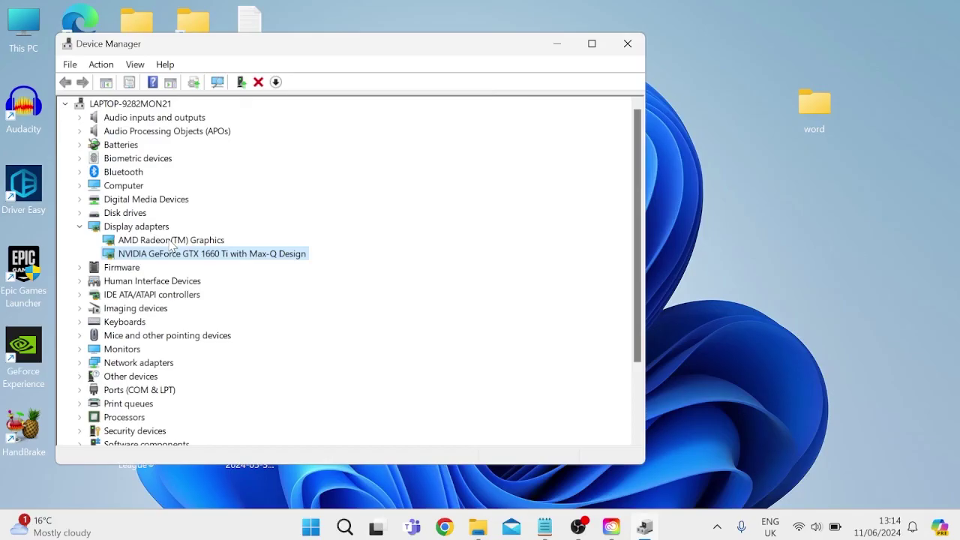
key("alt+F4")
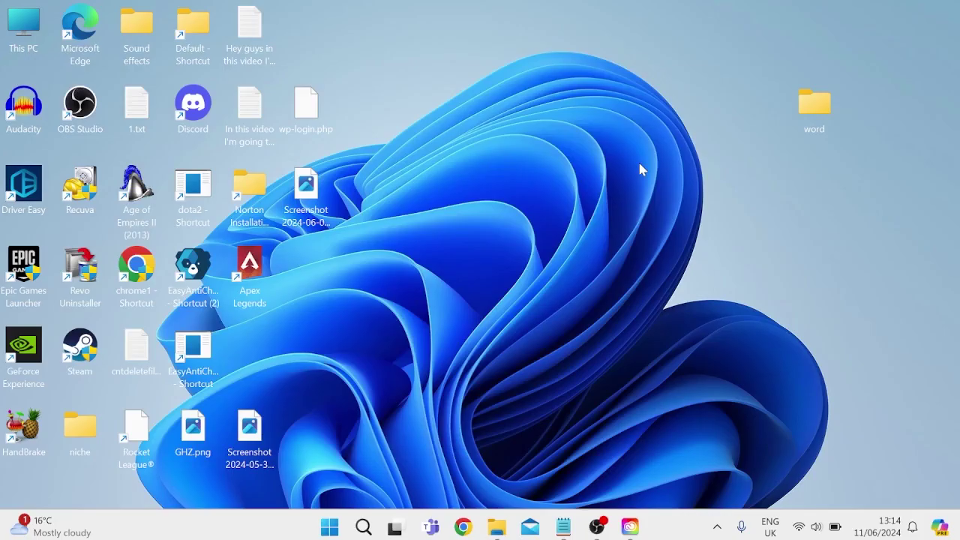